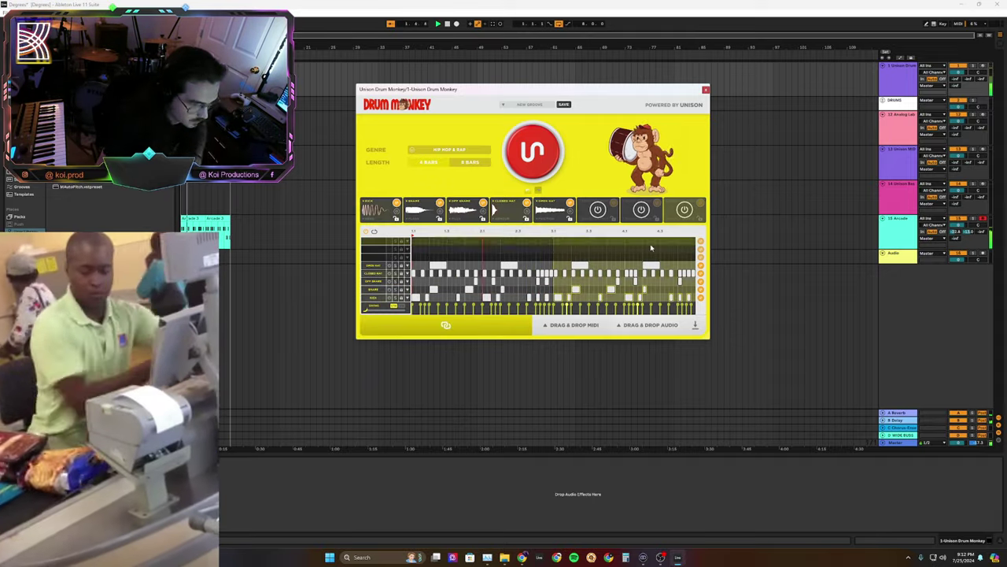
Place the generated Drum Monkey pattern in the arrangement as separate audio layers.
mouse_move(655, 315)
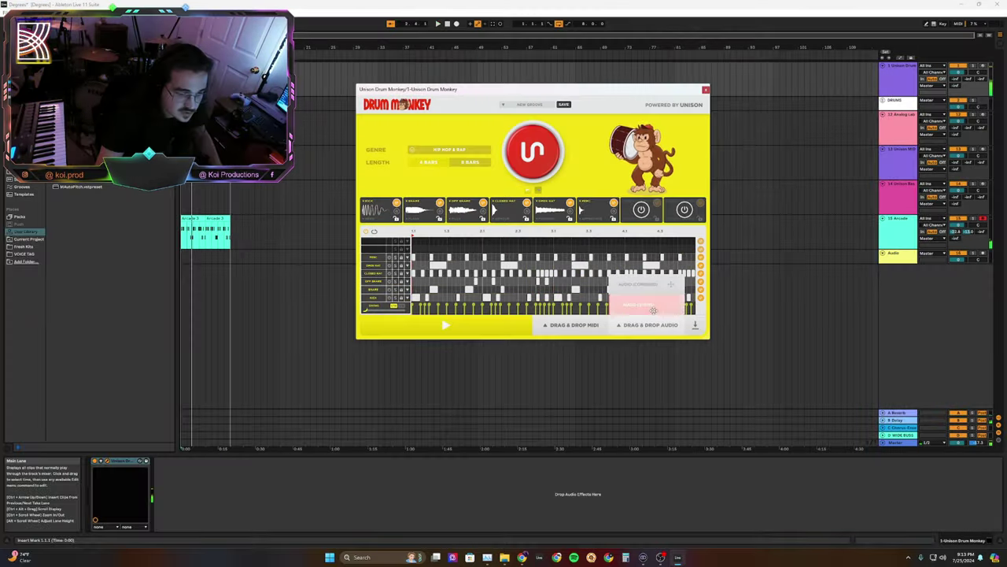
left_click_drag(668, 238, 224, 81)
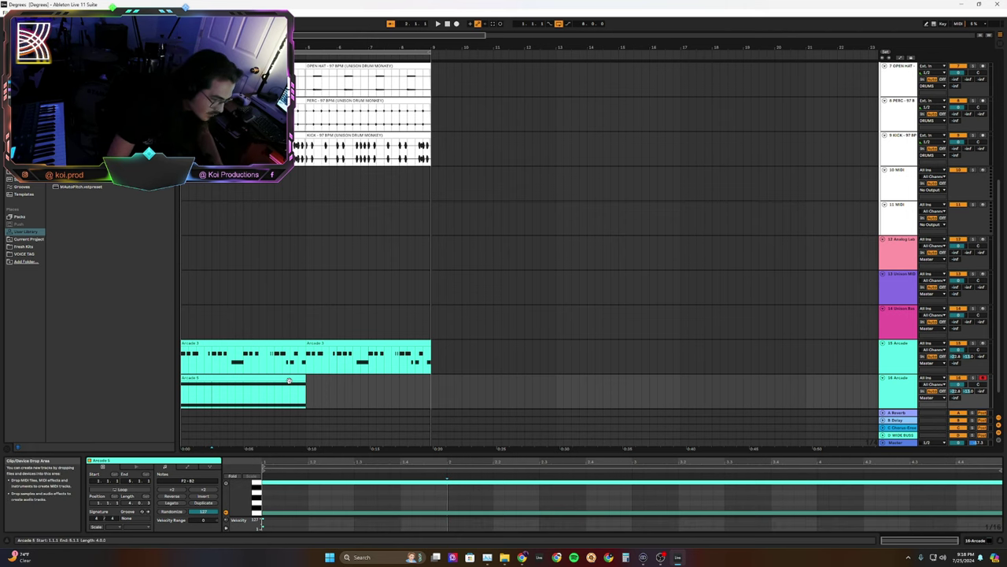
left_click(305, 421)
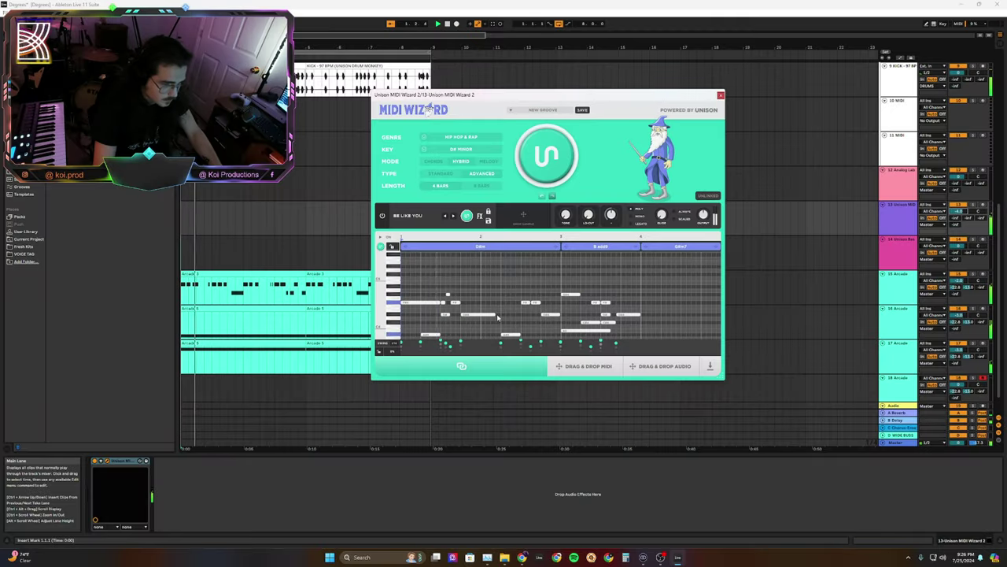
Select the long note that crosses into bar 2 of the MIDI Wizard pattern.
left_click(496, 315)
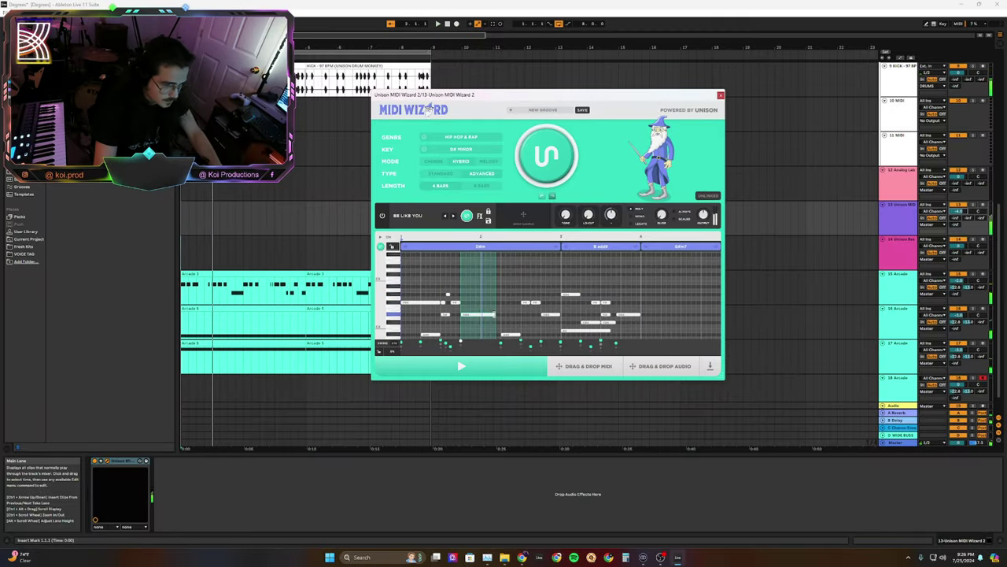
scroll(468, 307, "down", 2)
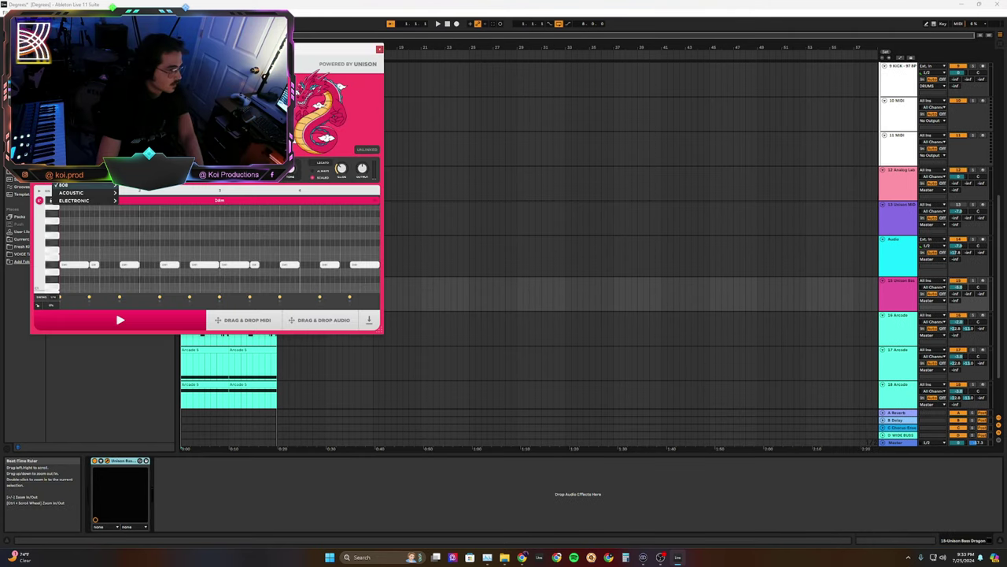
Choose the SIXNINE 808 preset as the Bass Dragon sound.
left_click(95, 189)
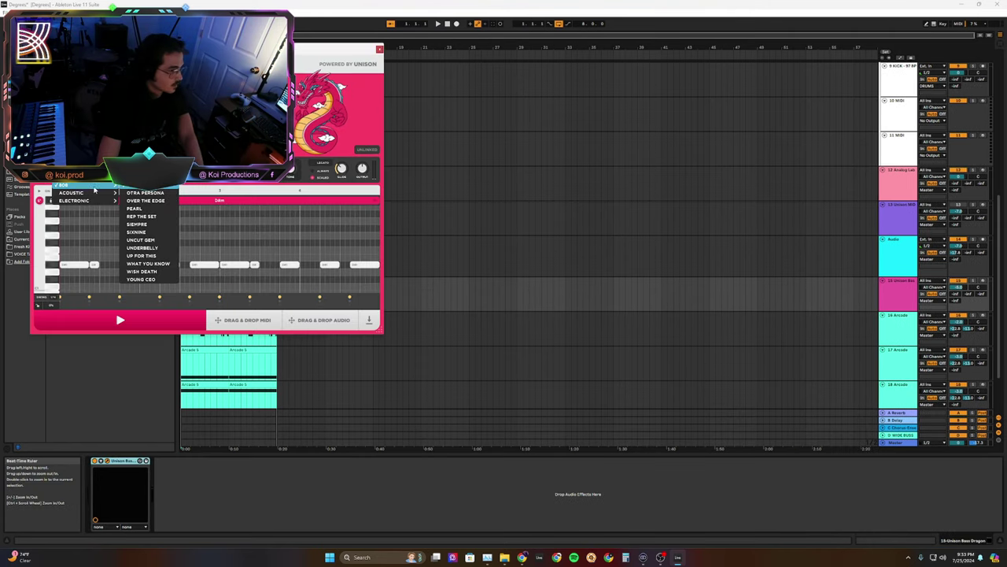
left_click(163, 233)
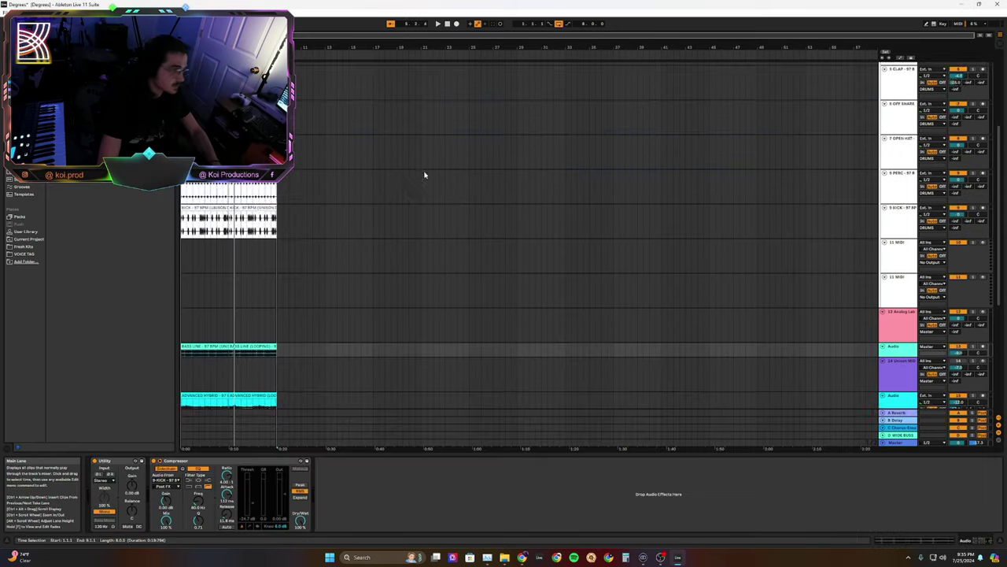
Pick the Flared Out Kit from the pack's drum kits.
scroll(234, 344, "down", 3)
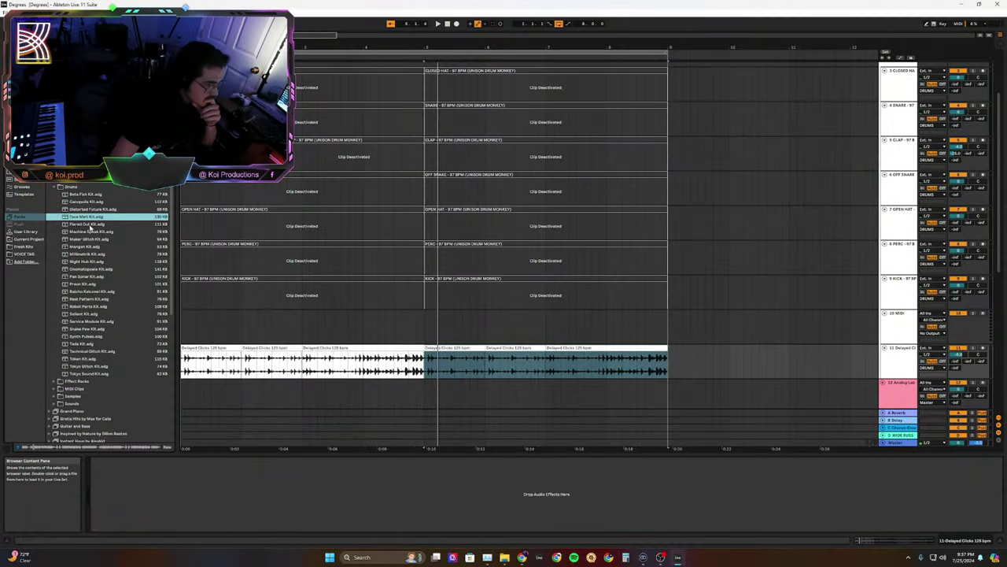
left_click(88, 225)
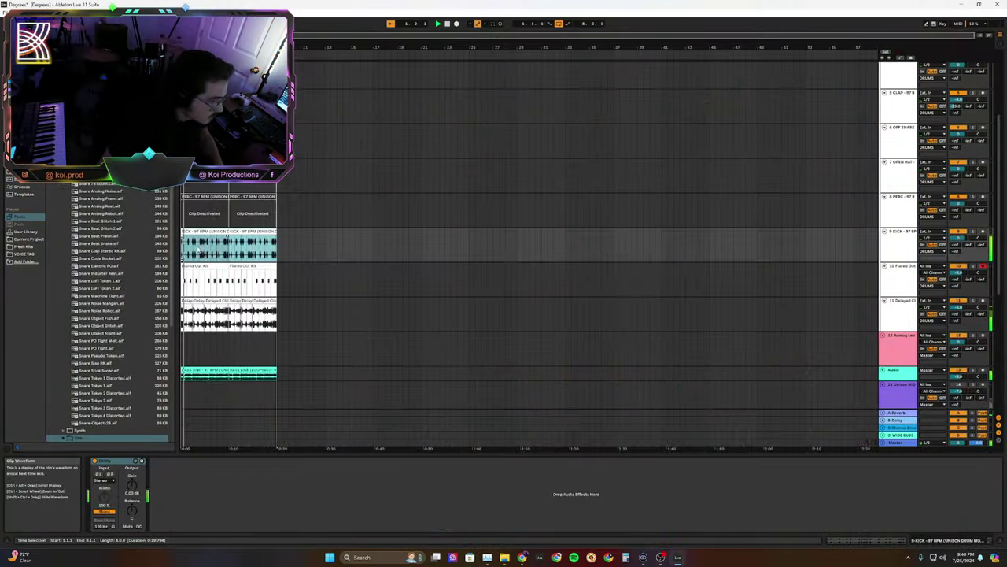
Remove the opening section of the clap clip at the start of bar 5 and save the set.
scroll(198, 249, "up", 5)
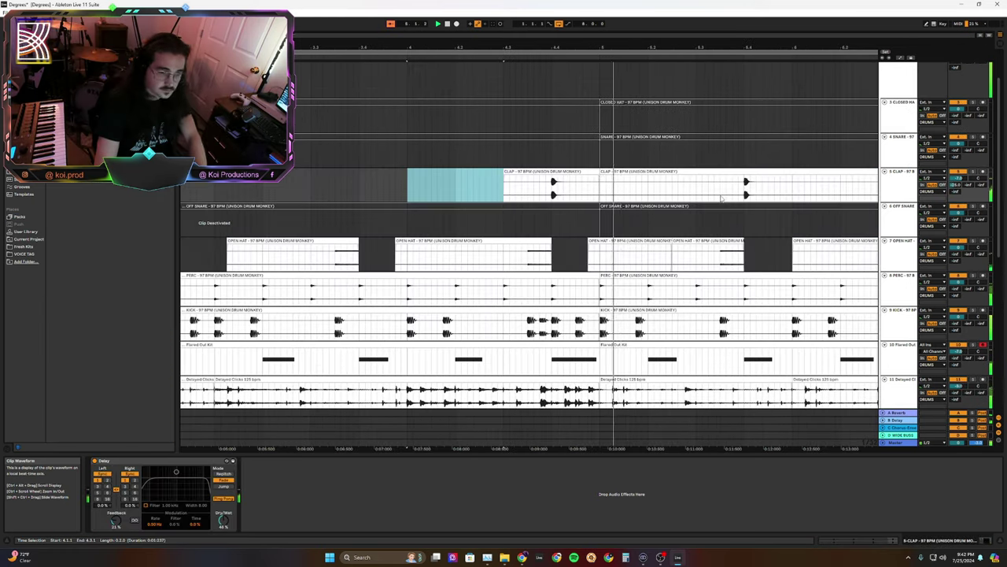
left_click_drag(726, 186, 600, 186)
scroll(569, 143, "down", 10)
key("ctrl+s")
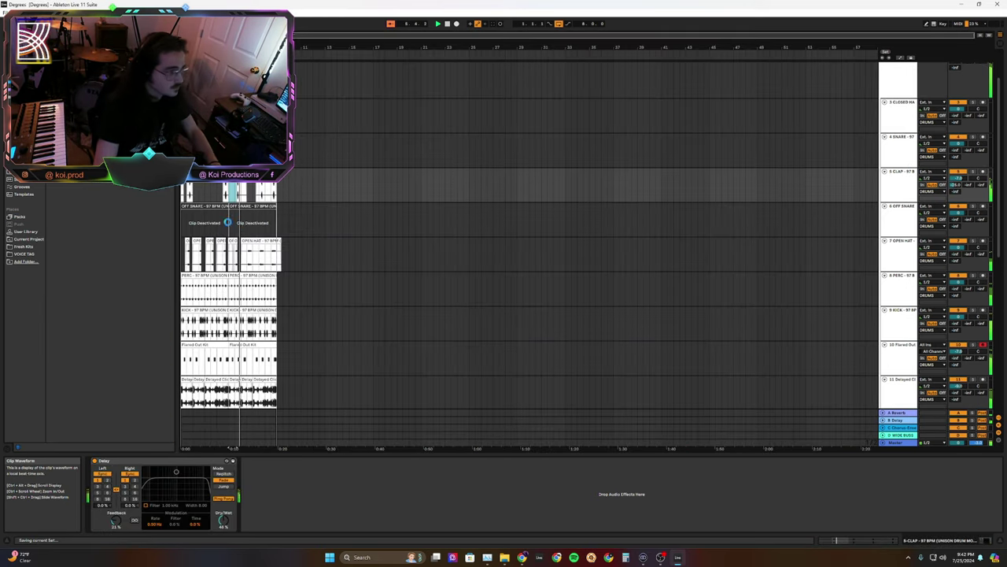
Play the arrangement and examine how the drum, bass, Arcade and recorded audio clips are laid out.
scroll(228, 222, "up", 10)
scroll(491, 189, "down", 3)
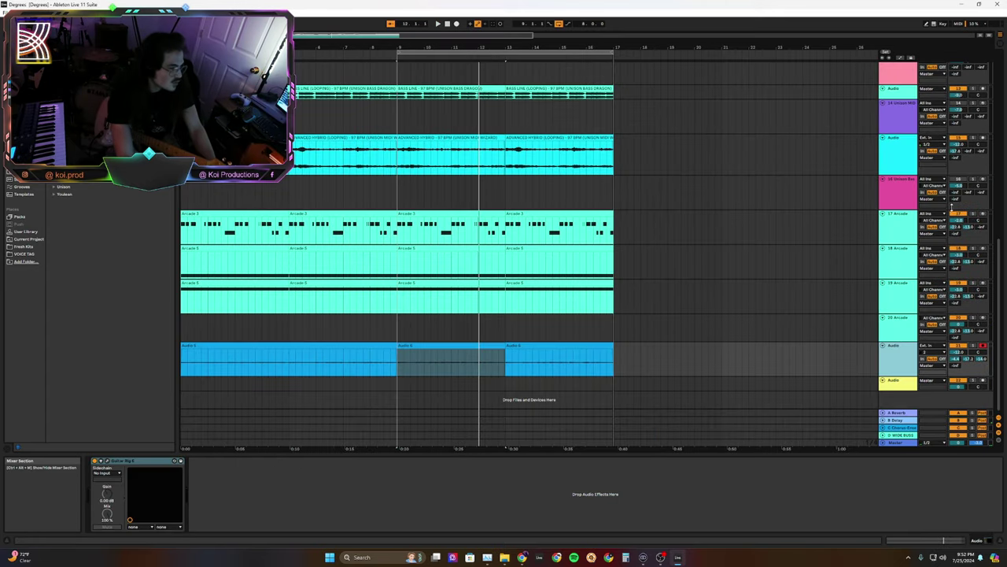
left_click(290, 192)
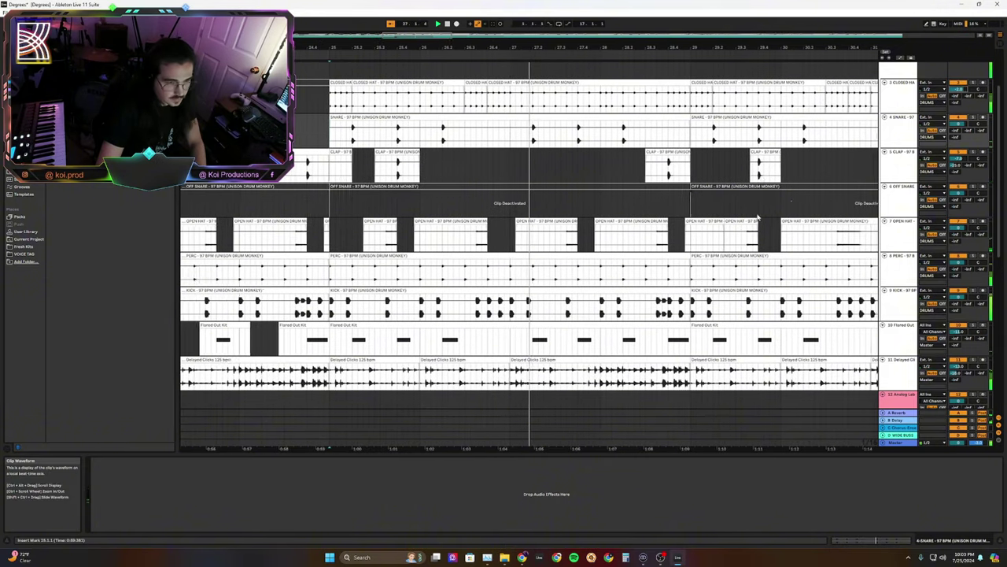
scroll(743, 180, "down", 2)
scroll(743, 179, "down", 2)
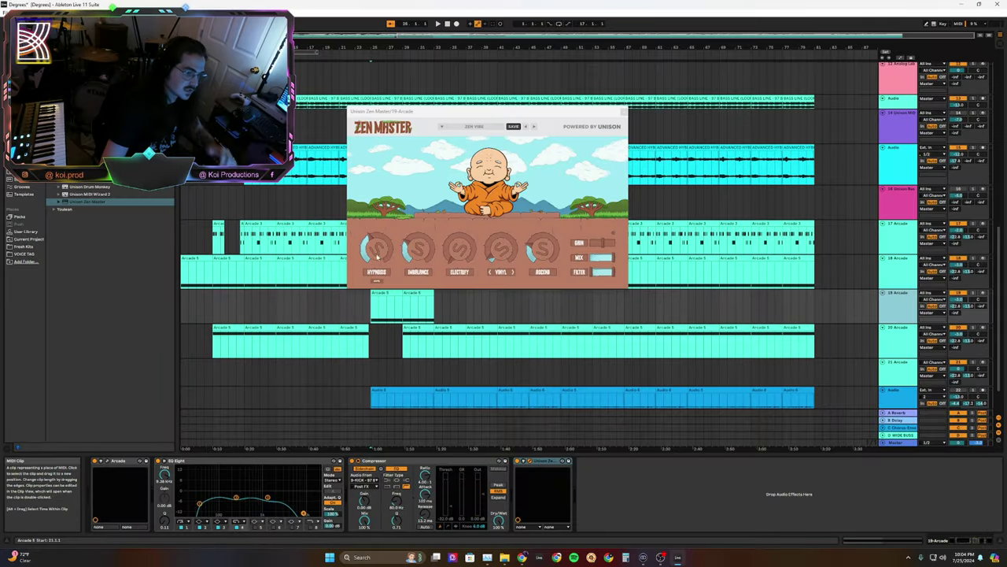
key("space")
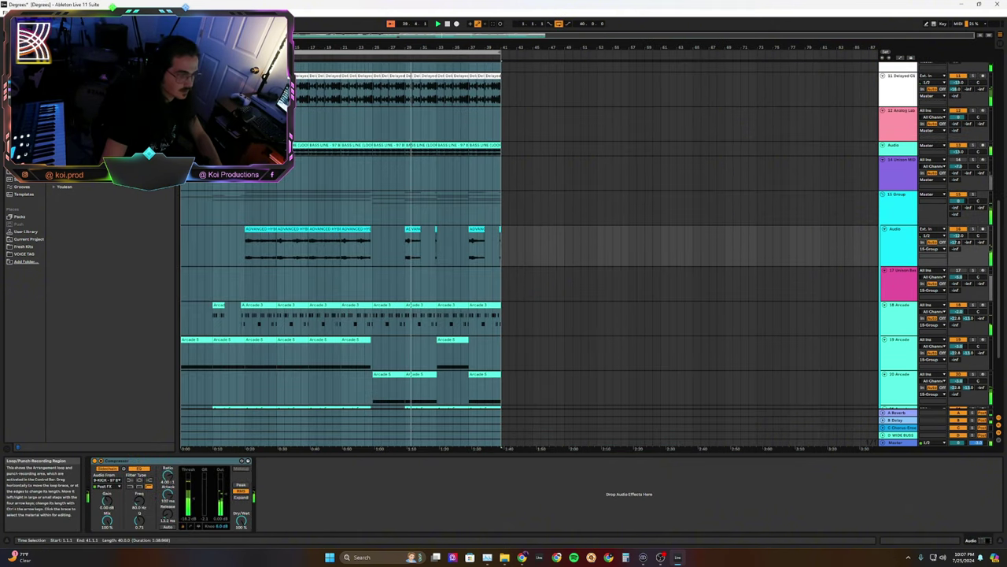
scroll(387, 180, "up", 5)
scroll(387, 182, "up", 4)
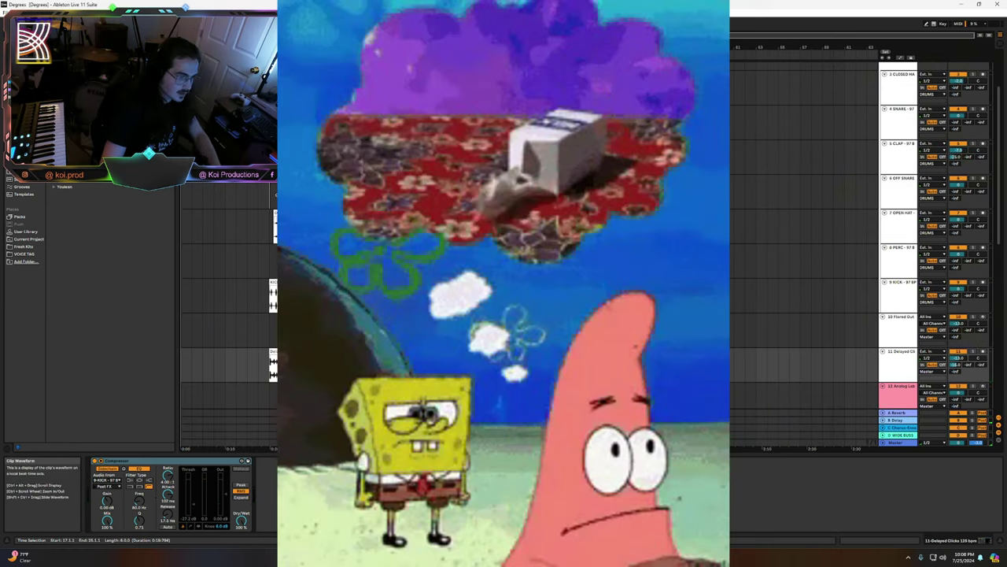
Highlight the song sections on the clap and snare tracks: the opening bars up to bar 10, bars 9 to 17, and bars 17 to 25.
left_click_drag(270, 159, 237, 160)
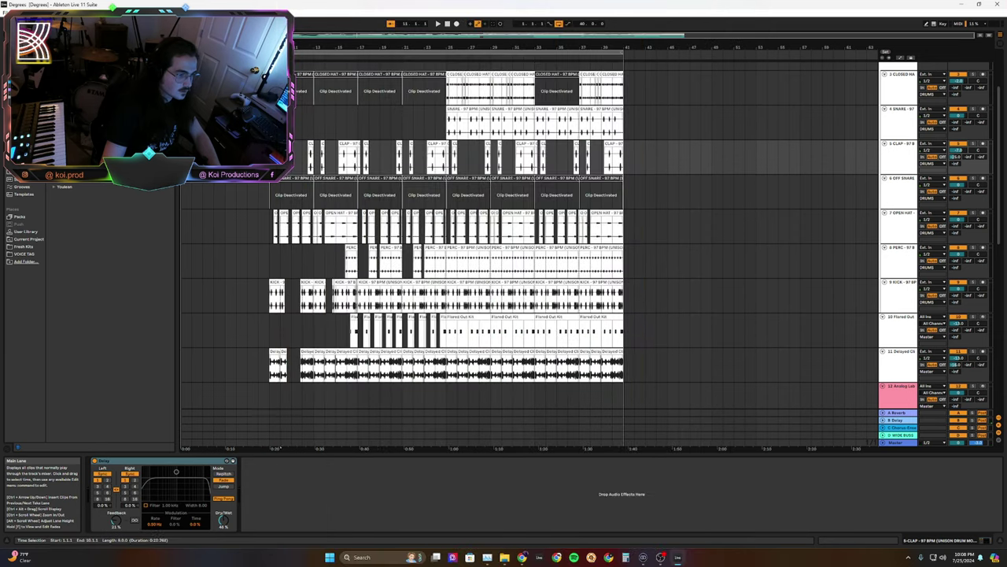
key("space")
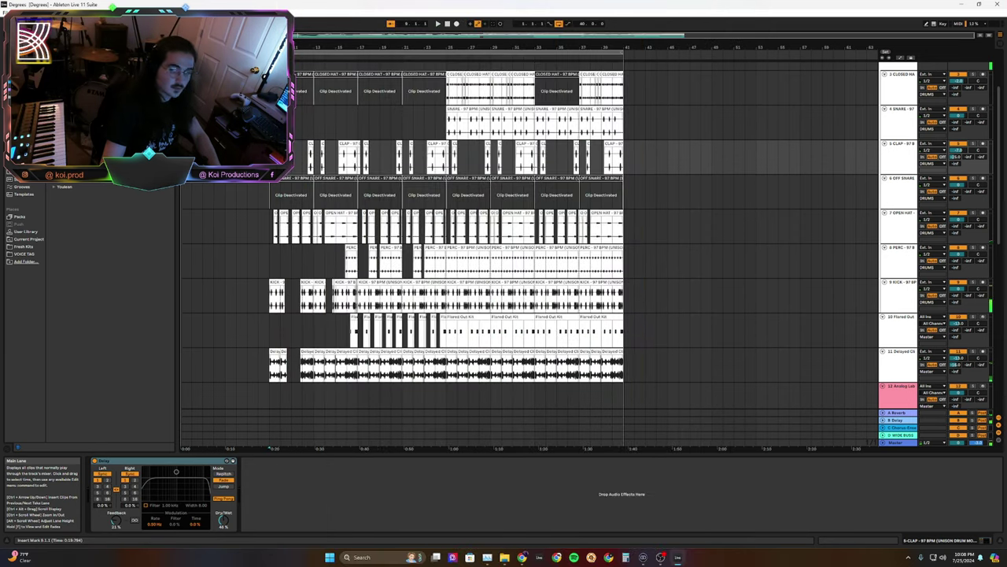
left_click_drag(354, 128, 269, 130)
left_click(339, 120)
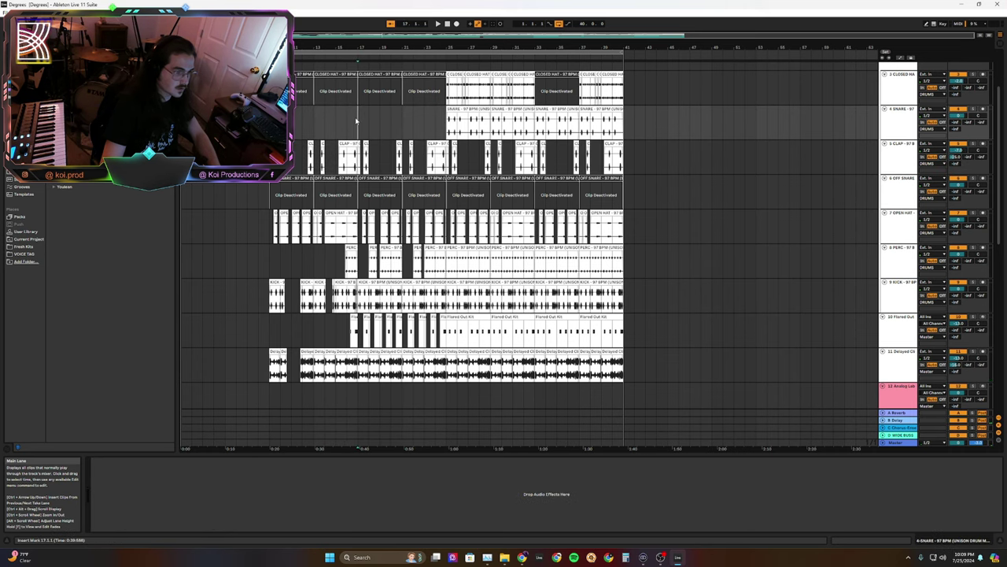
left_click_drag(358, 123, 447, 124)
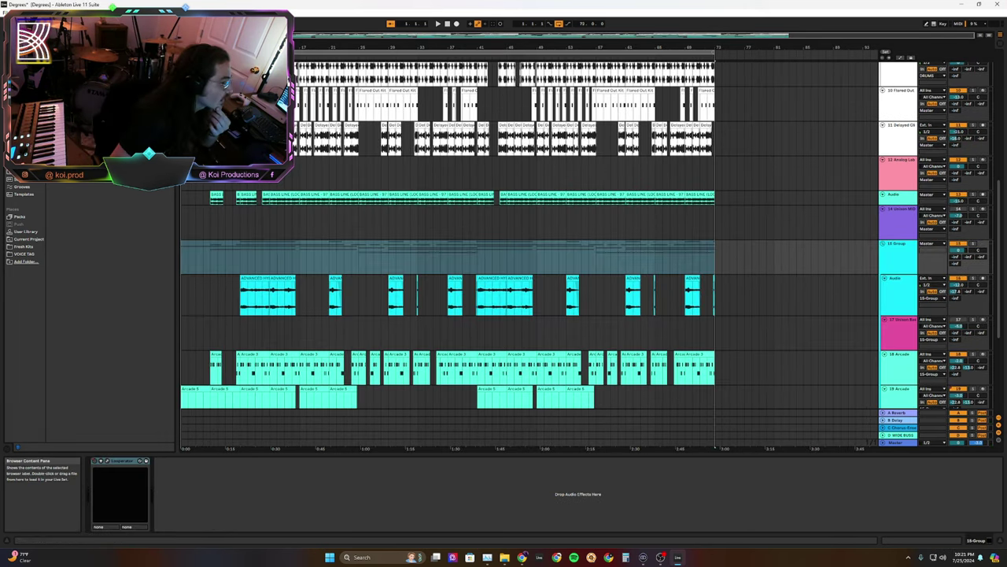
Close the HalfTime effect window on the Master track.
left_click(708, 141)
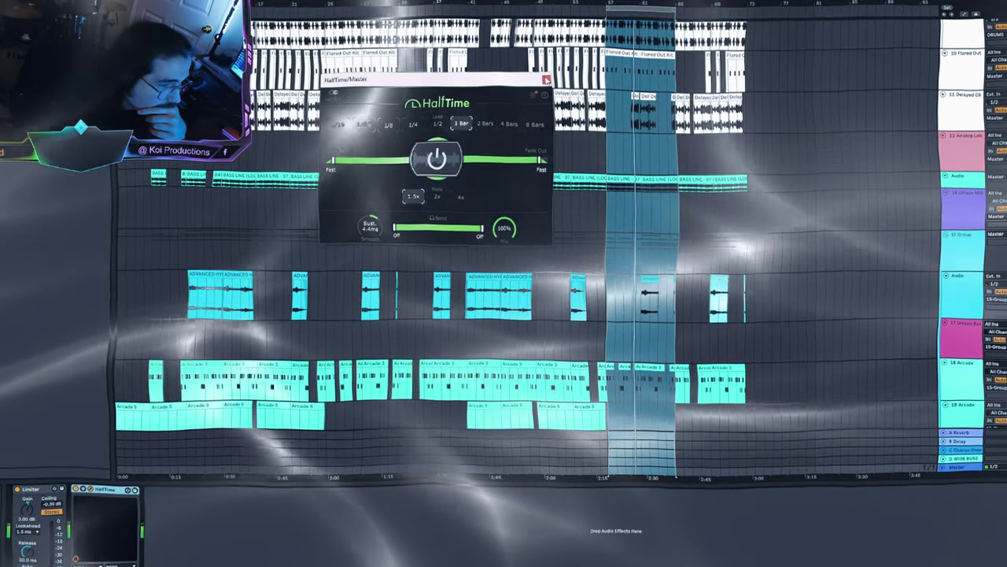
left_click(546, 78)
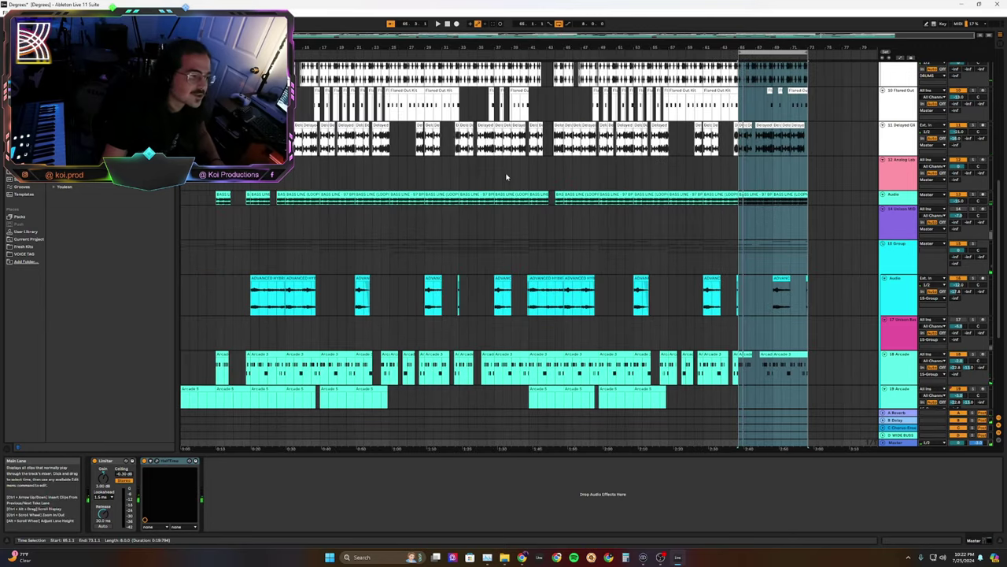
scroll(428, 163, "down", 1)
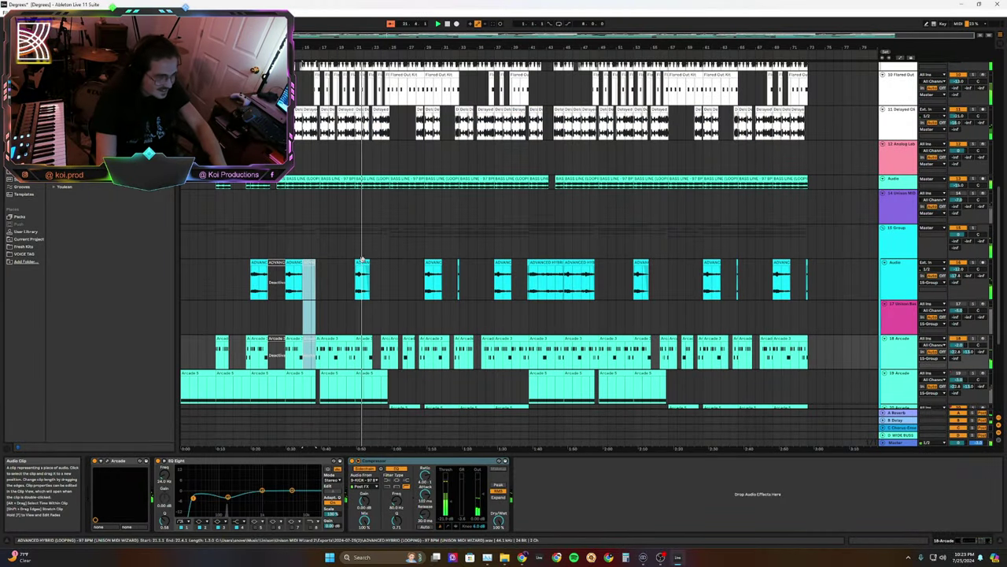
scroll(361, 260, "up", 3)
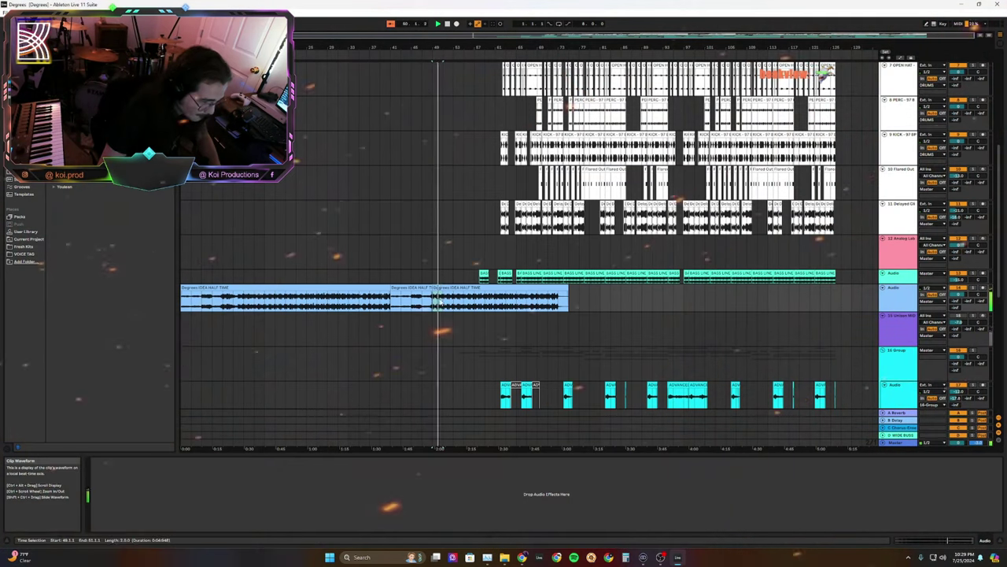
Split the Degrees IDEA HALF TIME audio clip around the two-bar section from bar 51 to bar 53.
left_click_drag(444, 302, 452, 302)
key("ctrl+e")
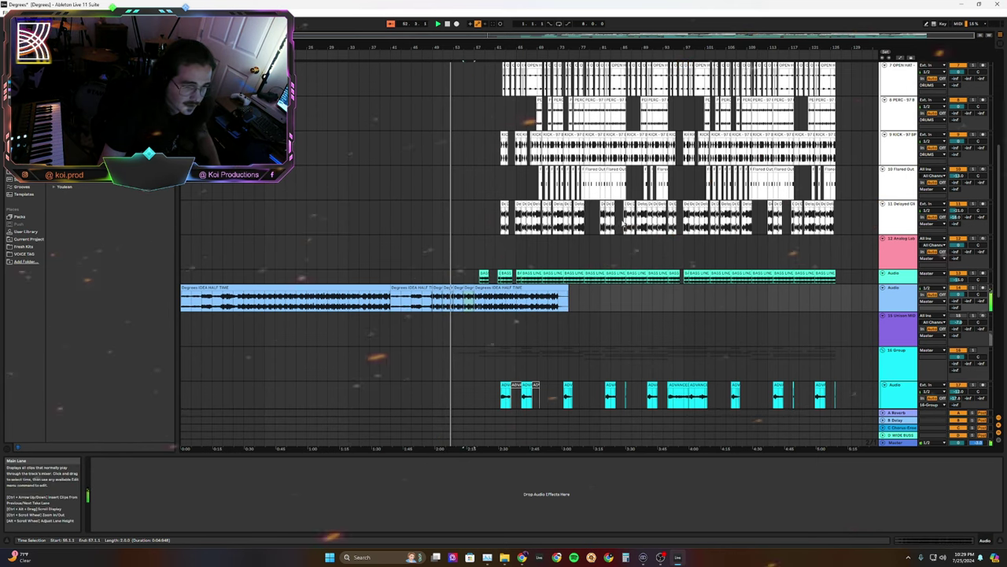
scroll(600, 167, "up", 3)
scroll(602, 167, "up", 2)
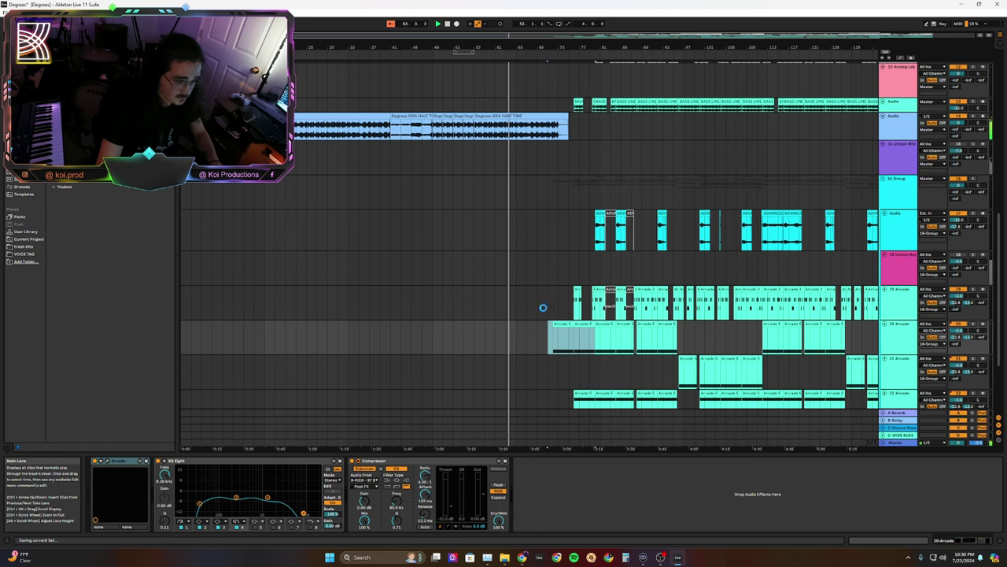
Copy the four-bar section at bar 41 of the half-time audio track and paste it at bar 67.
scroll(538, 289, "up", 3)
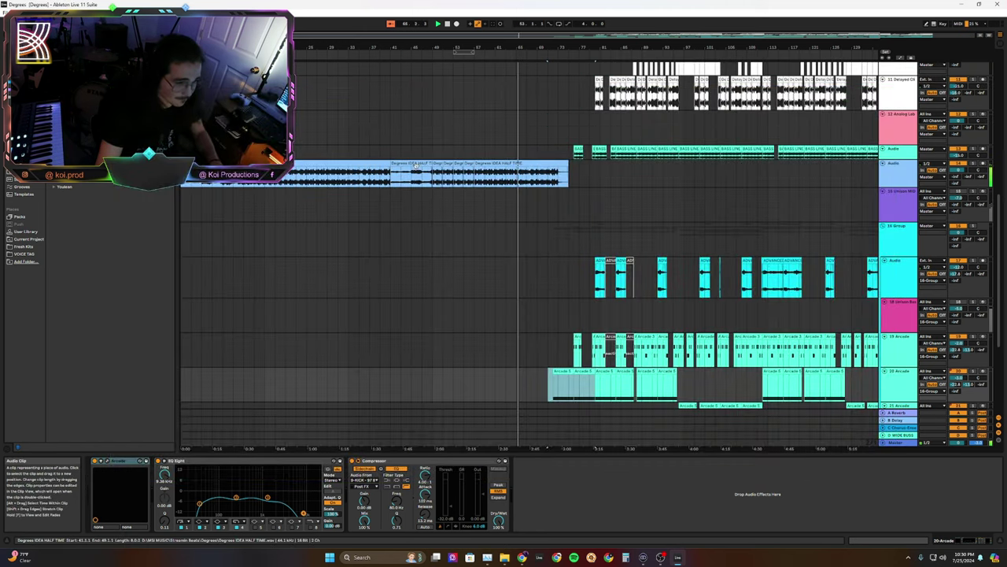
left_click(414, 170)
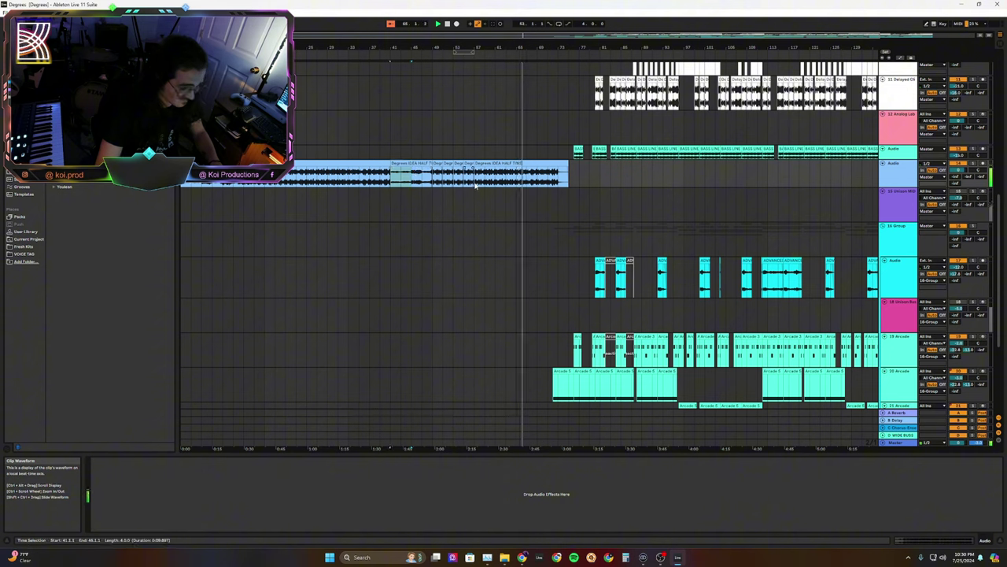
key("ctrl+v")
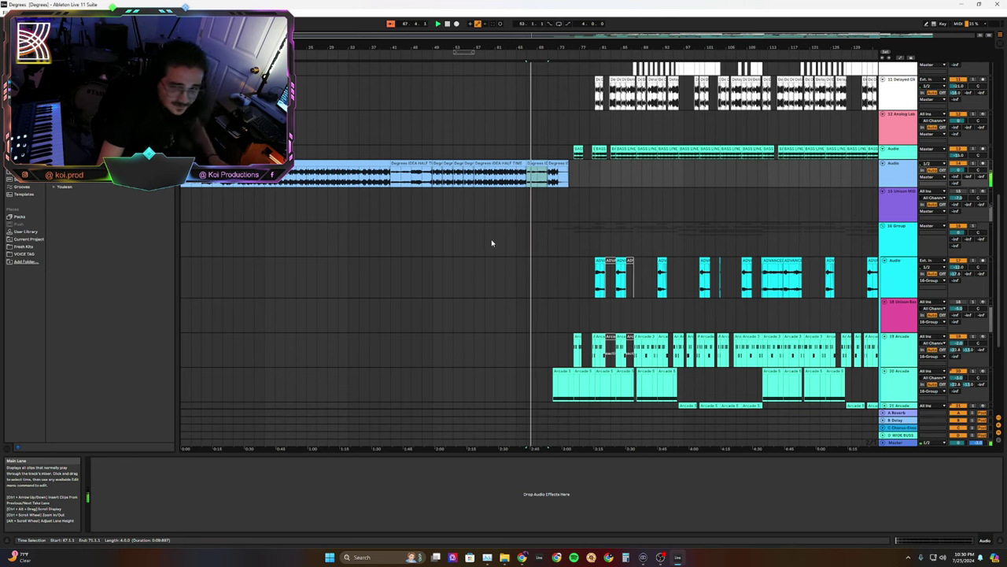
Place the insert marker at bar 71 on the half-time audio track, just past its last clip.
scroll(501, 210, "up", 3, "ctrl")
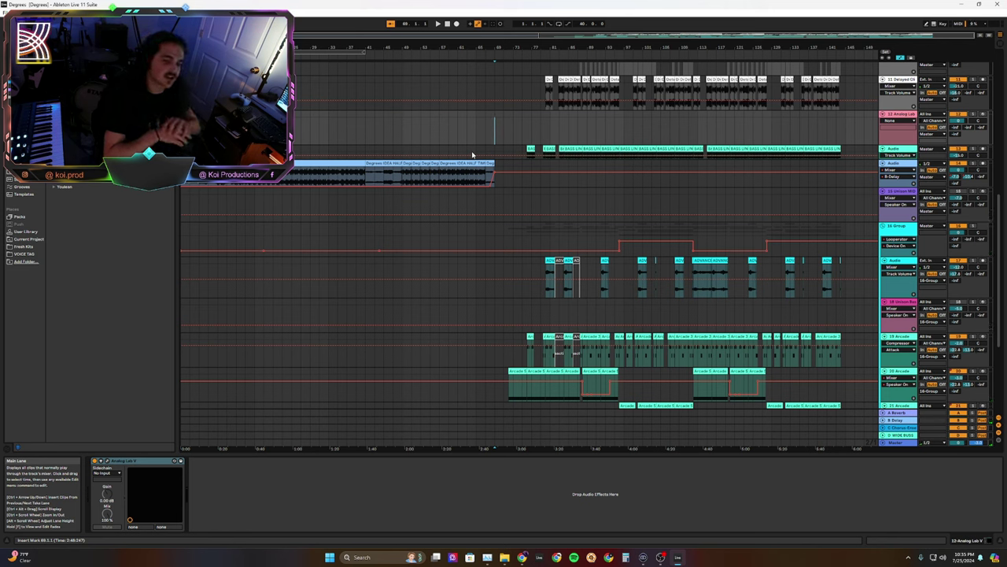
left_click(504, 167)
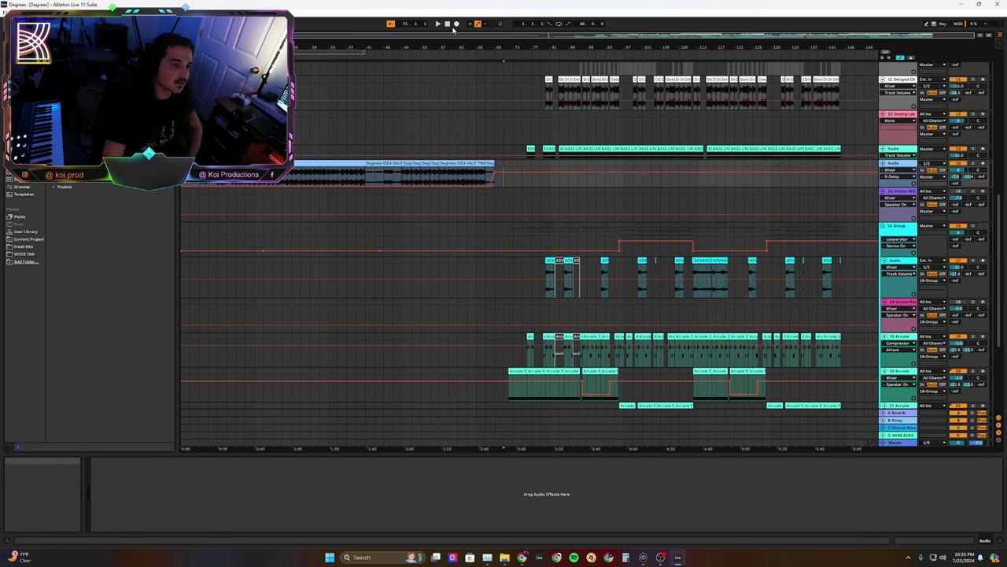